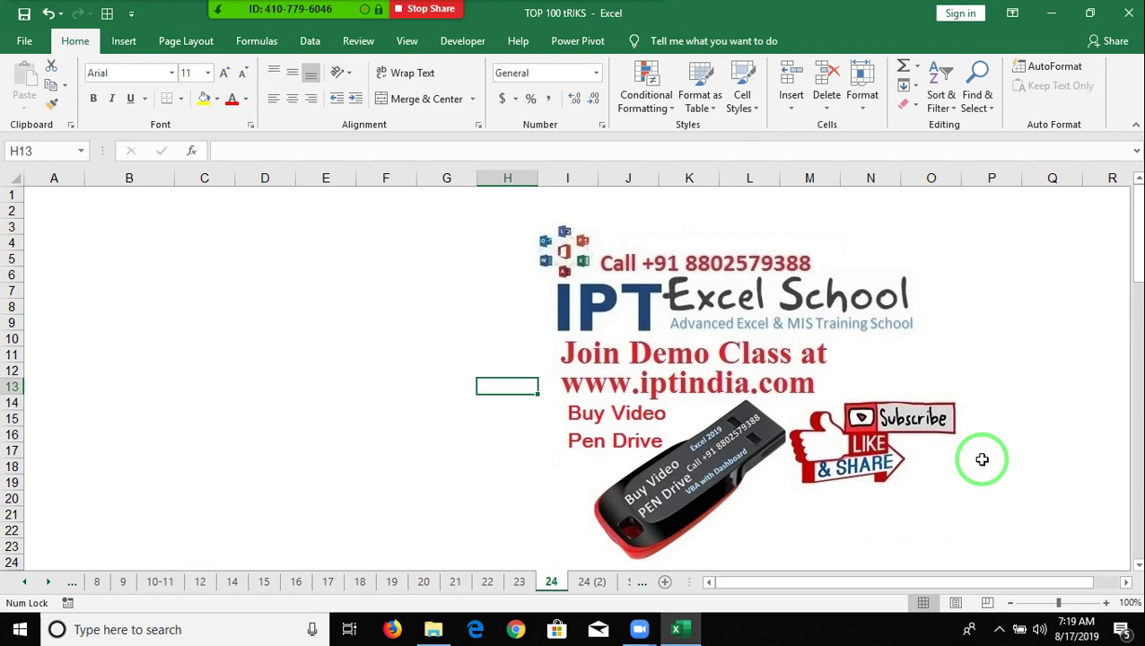
# - Select cell B2 in the Excel sheet to hold the paragraph
pyautogui.moveTo(296, 9)
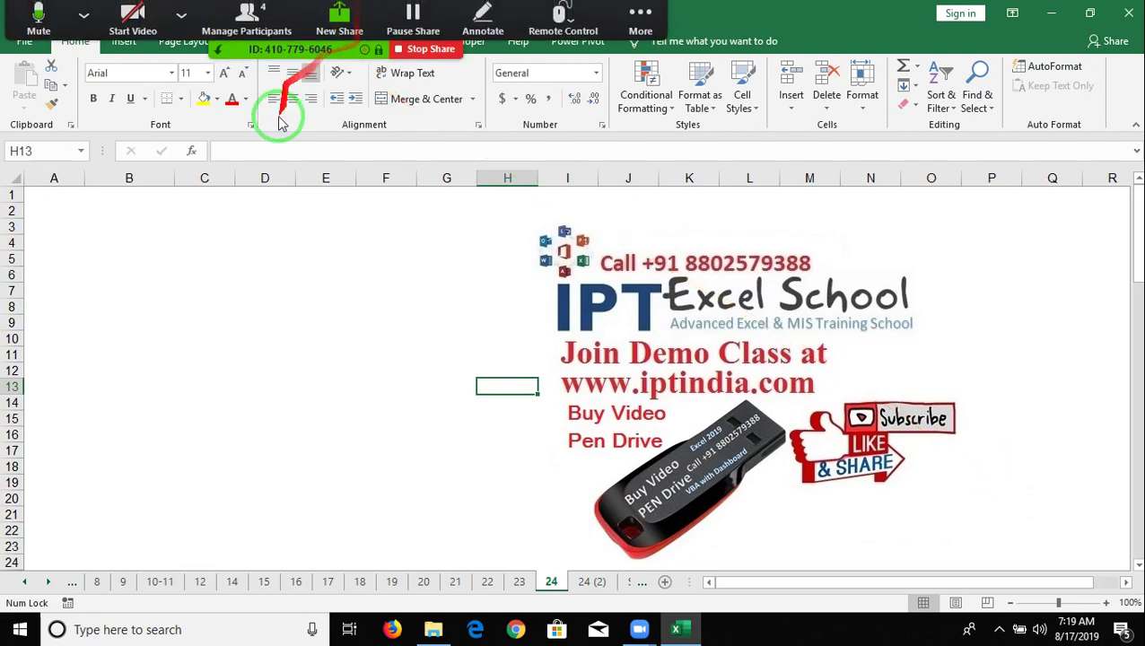
pyautogui.click(169, 255)
pyautogui.click(128, 214)
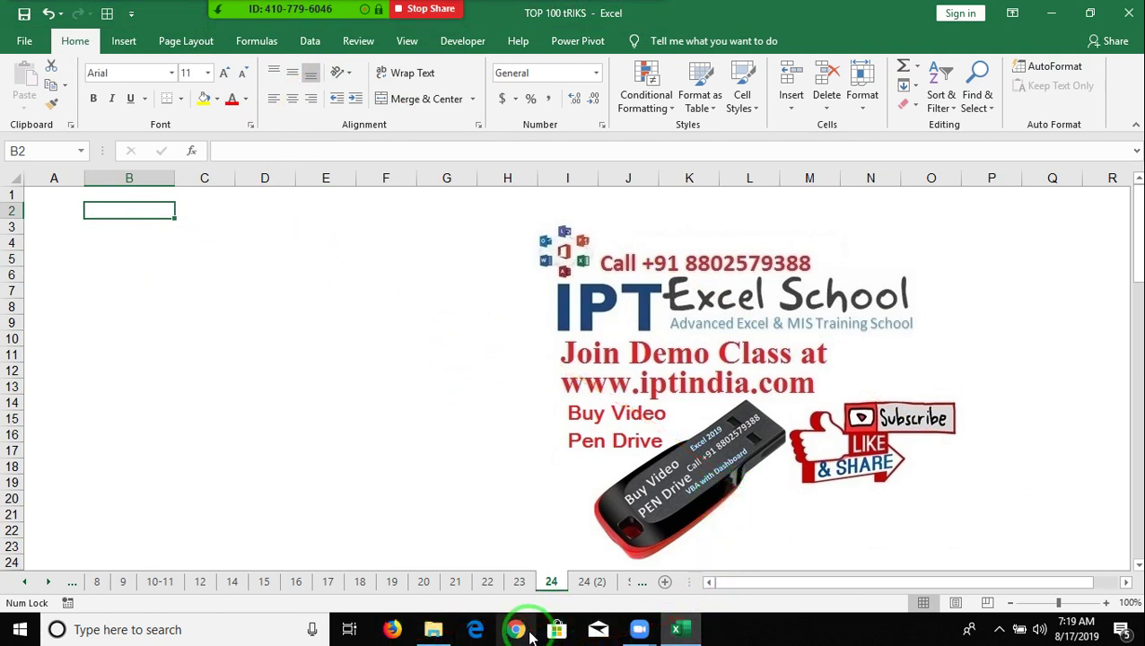
# - Launch Word from Start menu search, decline the default-program prompt, and create a blank document
pyautogui.press('super')
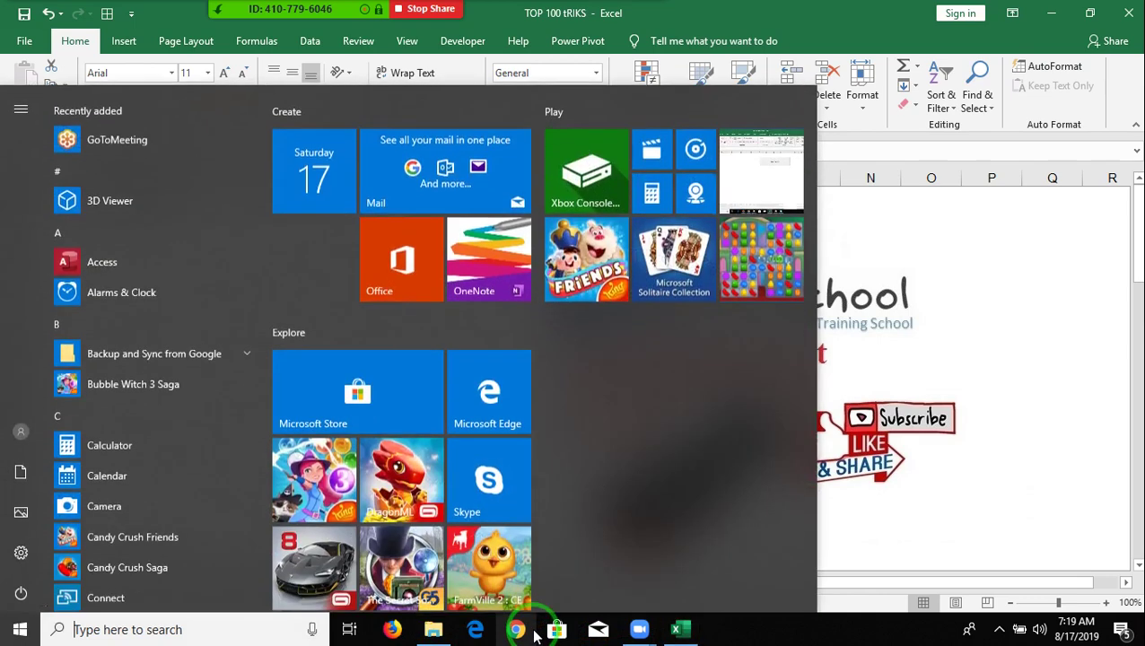
pyautogui.write('wor')
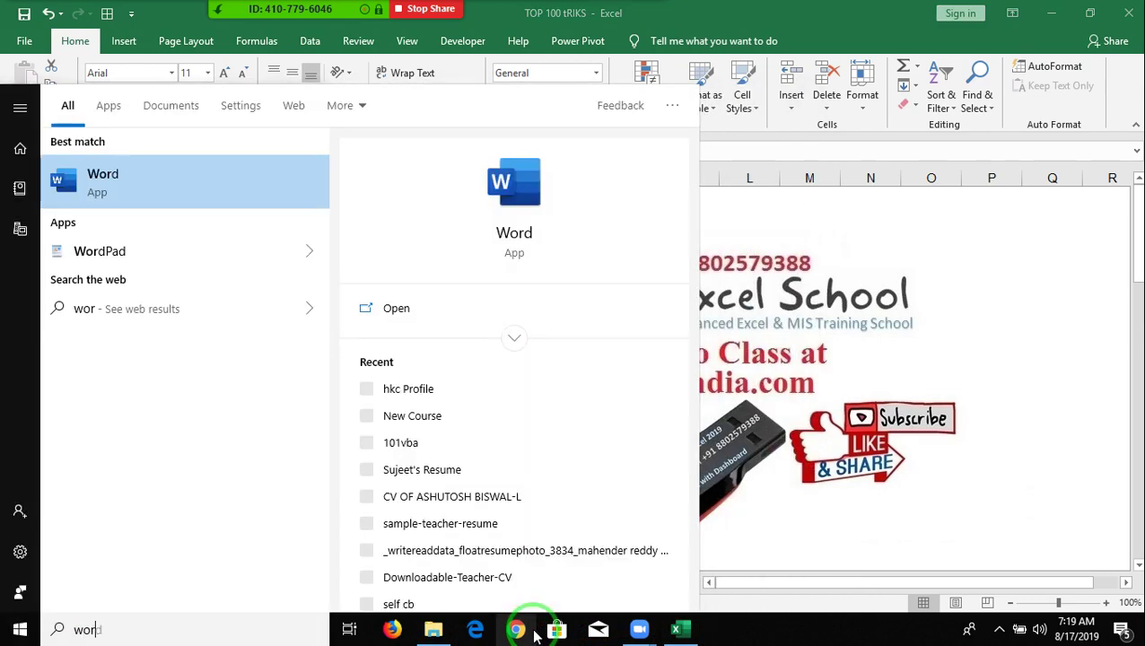
pyautogui.click(182, 206)
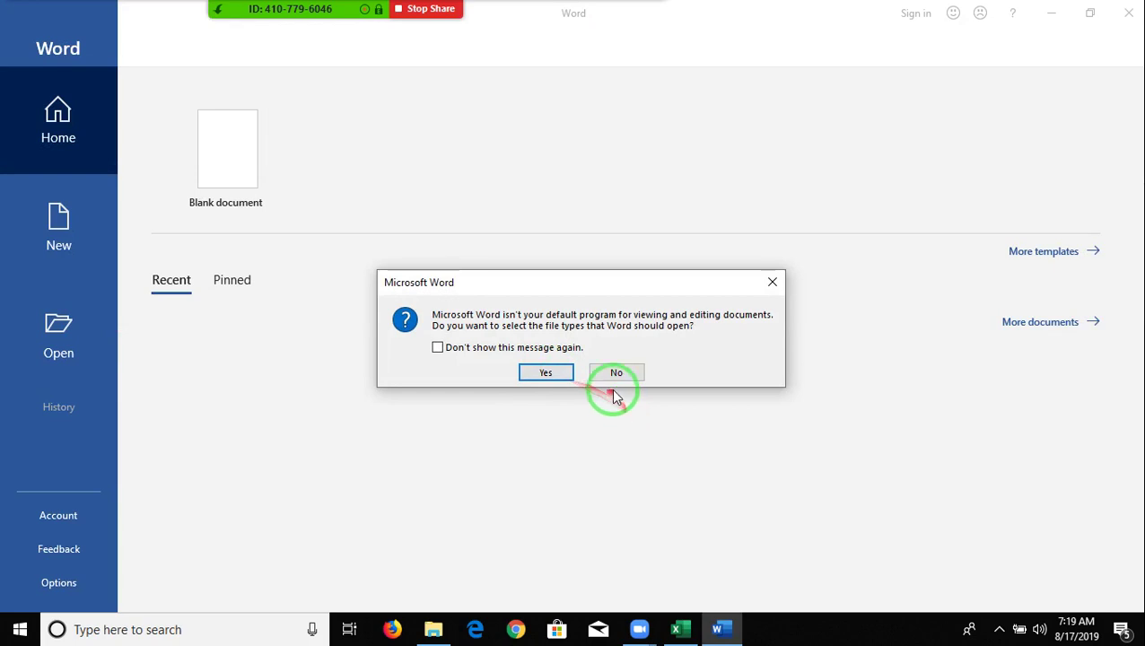
pyautogui.click(614, 373)
pyautogui.click(224, 155)
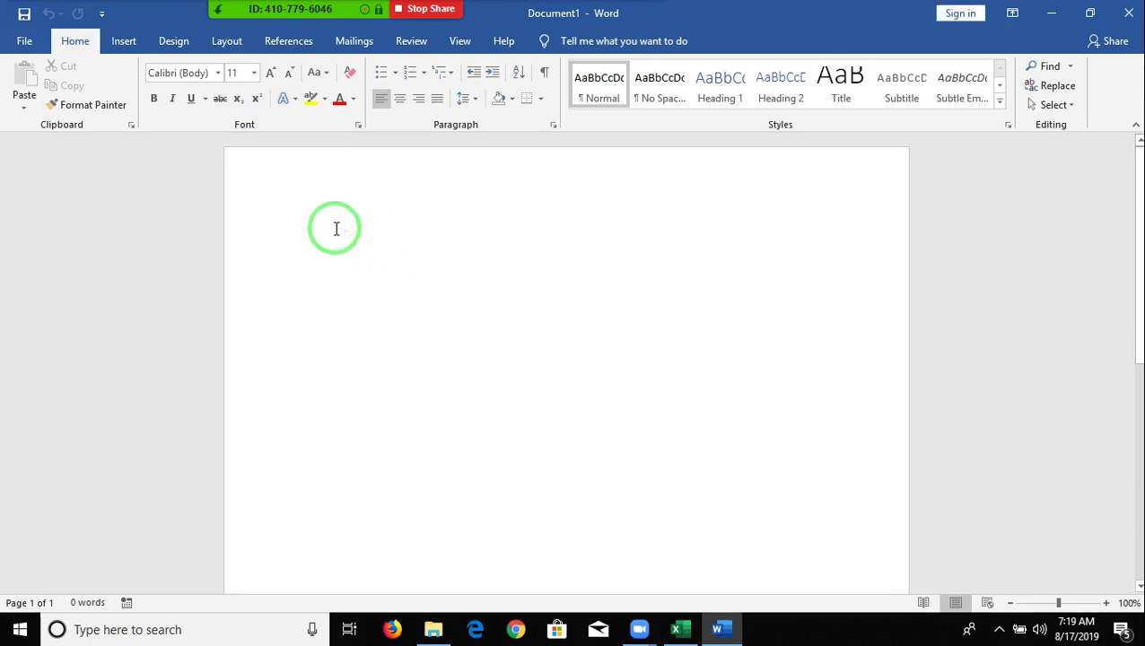
# - Generate five paragraphs of sample text in Word with =rand()
pyautogui.write('=rand')
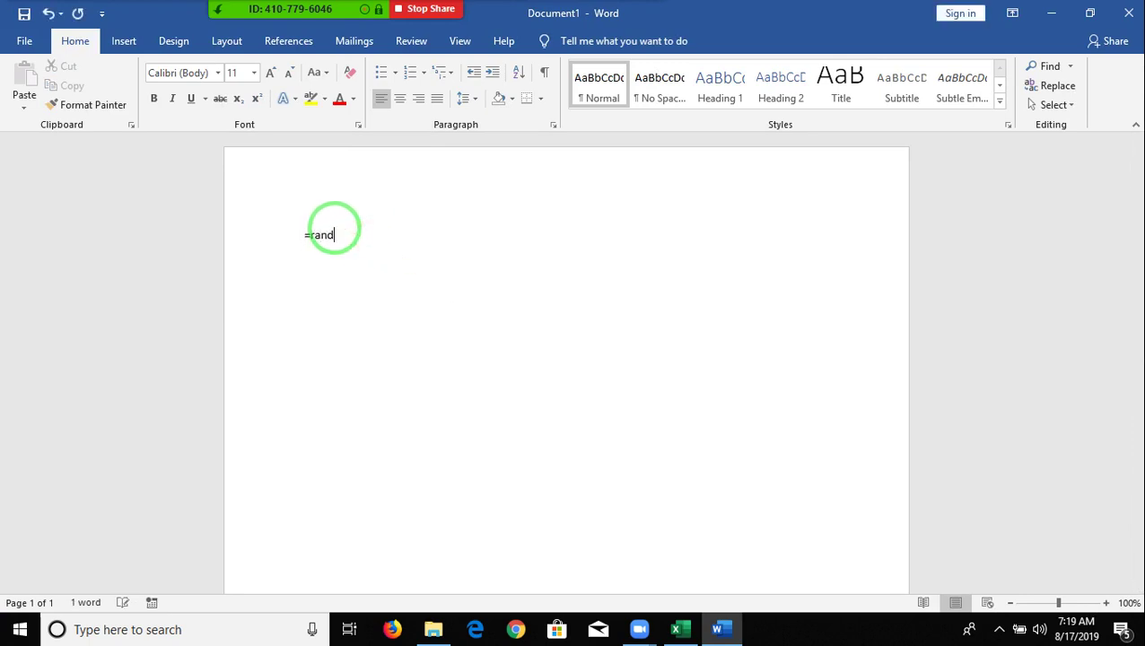
pyautogui.write('()')
pyautogui.press('Return')
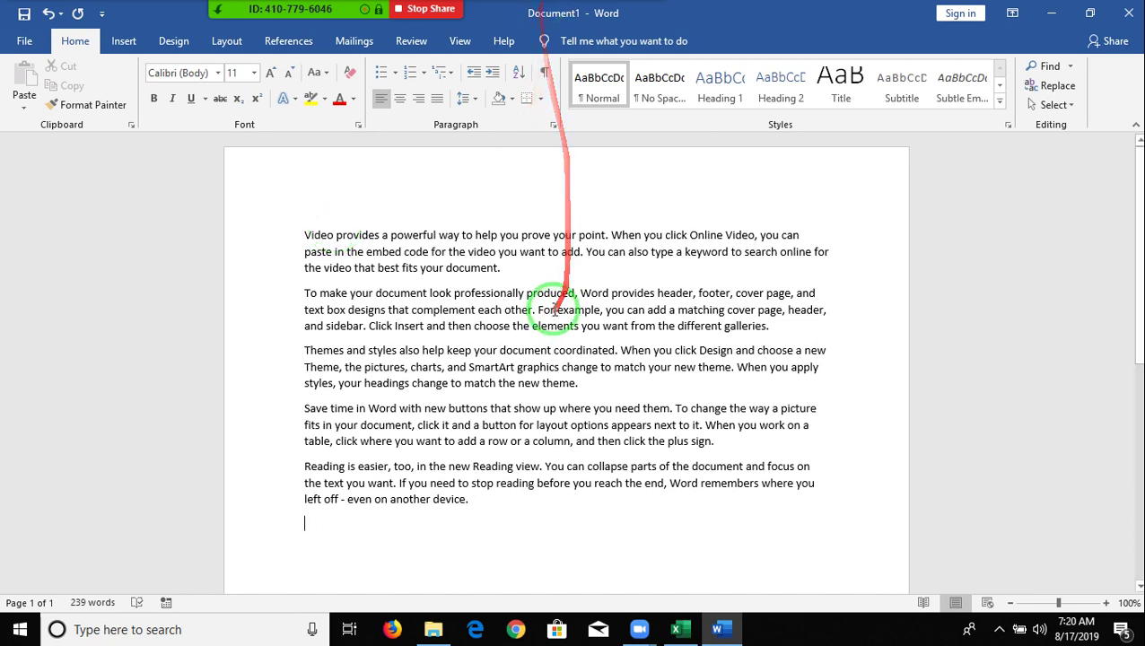
pyautogui.click(500, 271)
# - Copy Word's first paragraph, 'Video provides a powerful way…', into Excel cell B2
pyautogui.moveTo(500, 272); pyautogui.dragTo(318, 220)
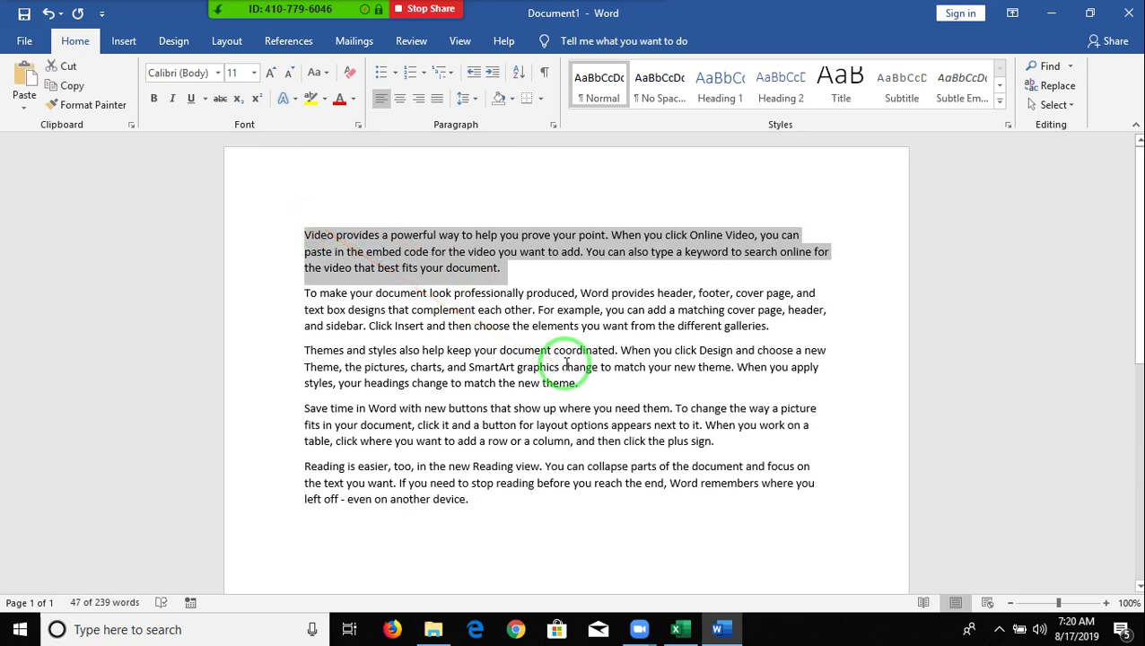
pyautogui.hotkey('alt', 'Tab')
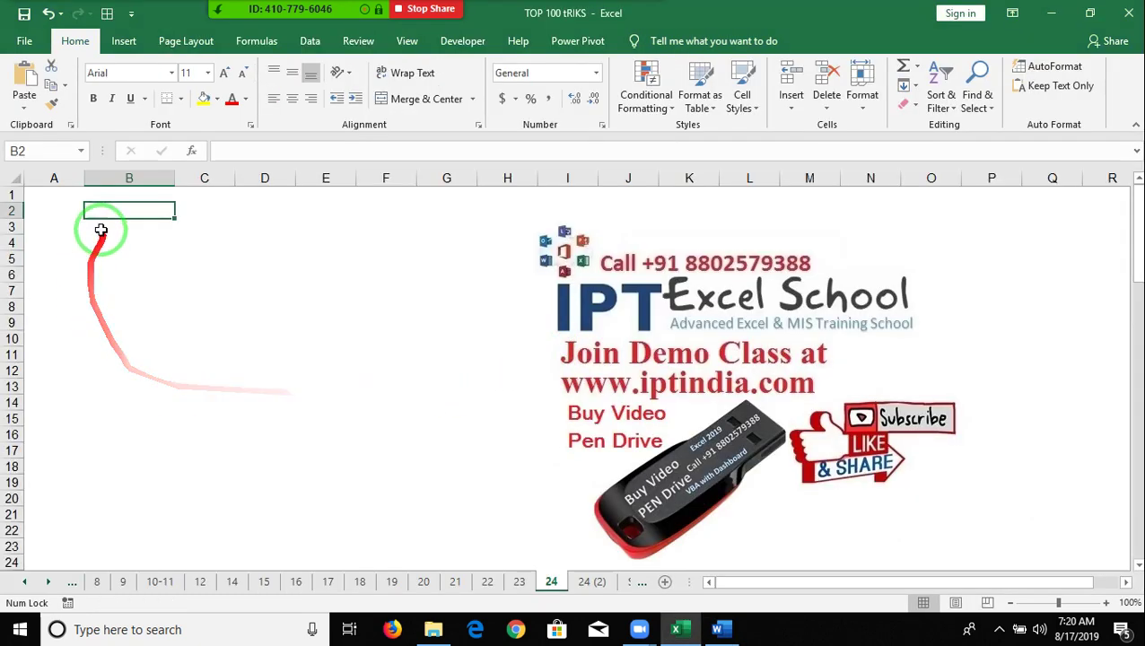
pyautogui.doubleClick(104, 210)
pyautogui.write('Video provides a powerful way to help you prove your point. When you click Online Video, you can paste in the embed code for the video you want to add. You can also type a keyword to search online for the video that best fits your document.')
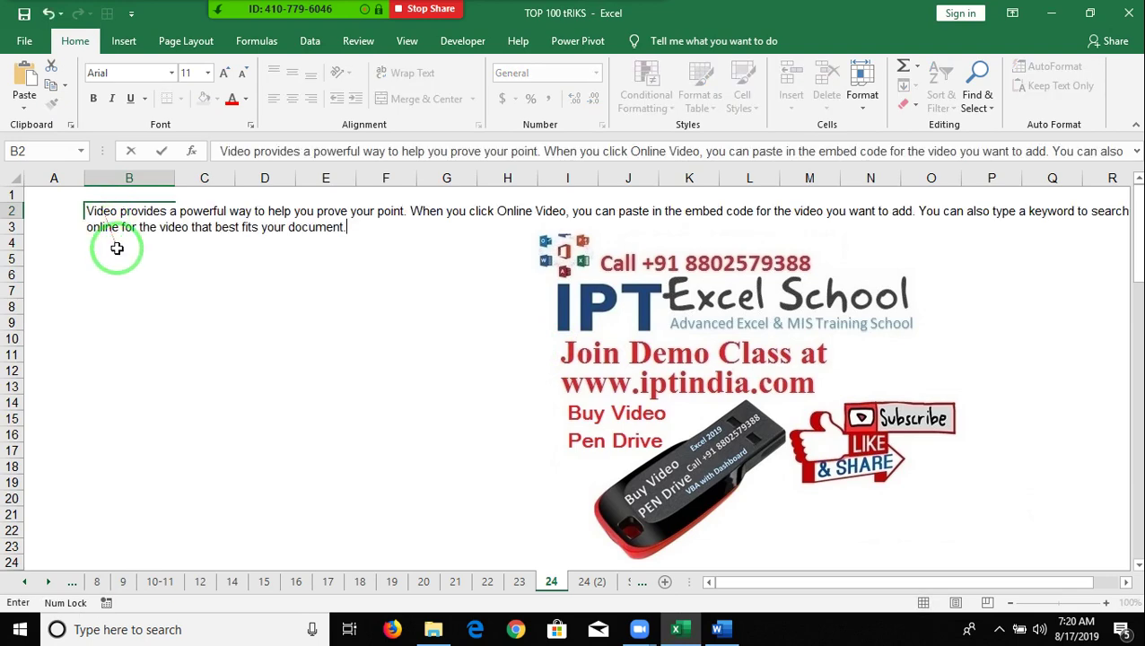
pyautogui.click(121, 262)
pyautogui.click(95, 208)
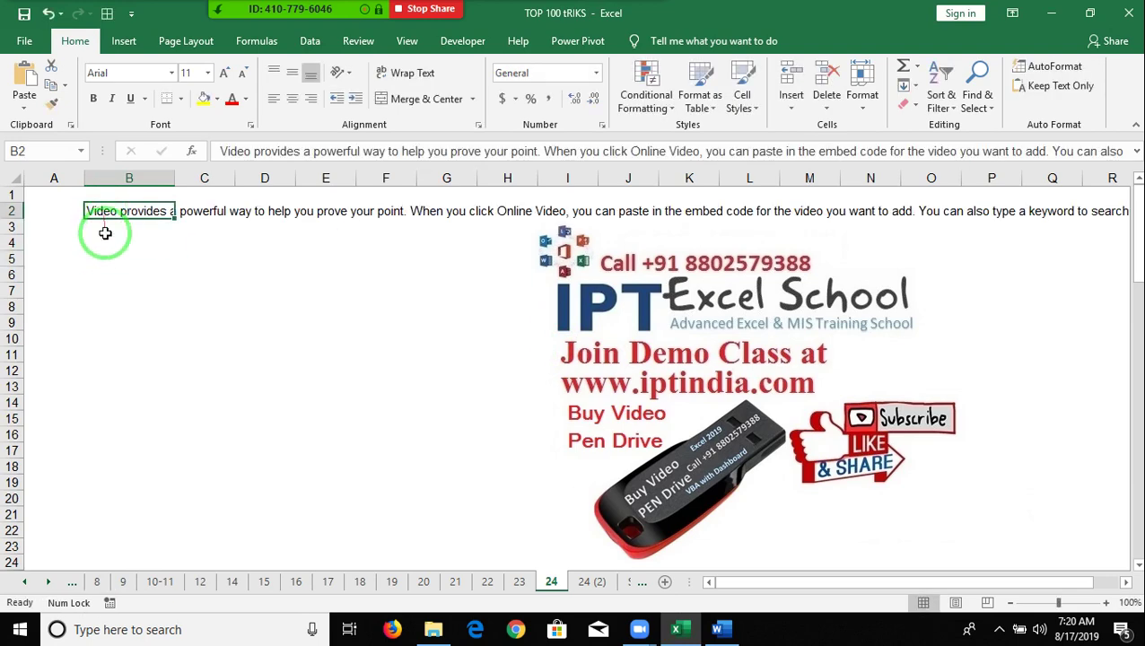
# - Check the word count of Word's text, then return to Excel and move to B3
pyautogui.hotkey('alt', 'Tab')
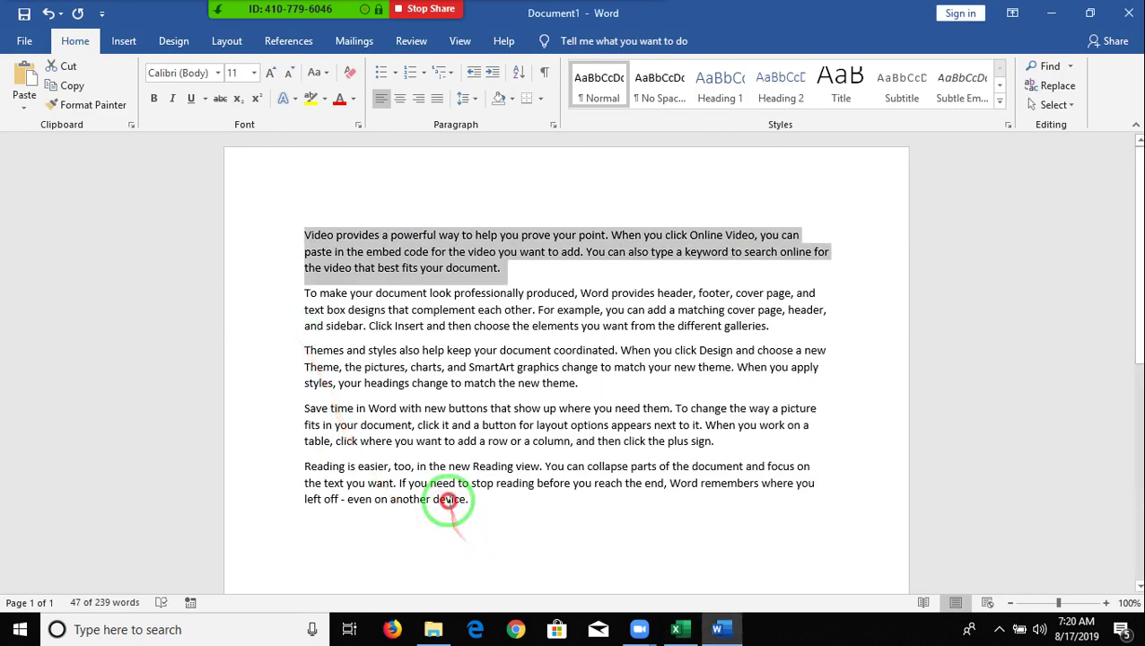
pyautogui.click(451, 499)
pyautogui.click(476, 499)
pyautogui.moveTo(476, 499); pyautogui.dragTo(304, 235)
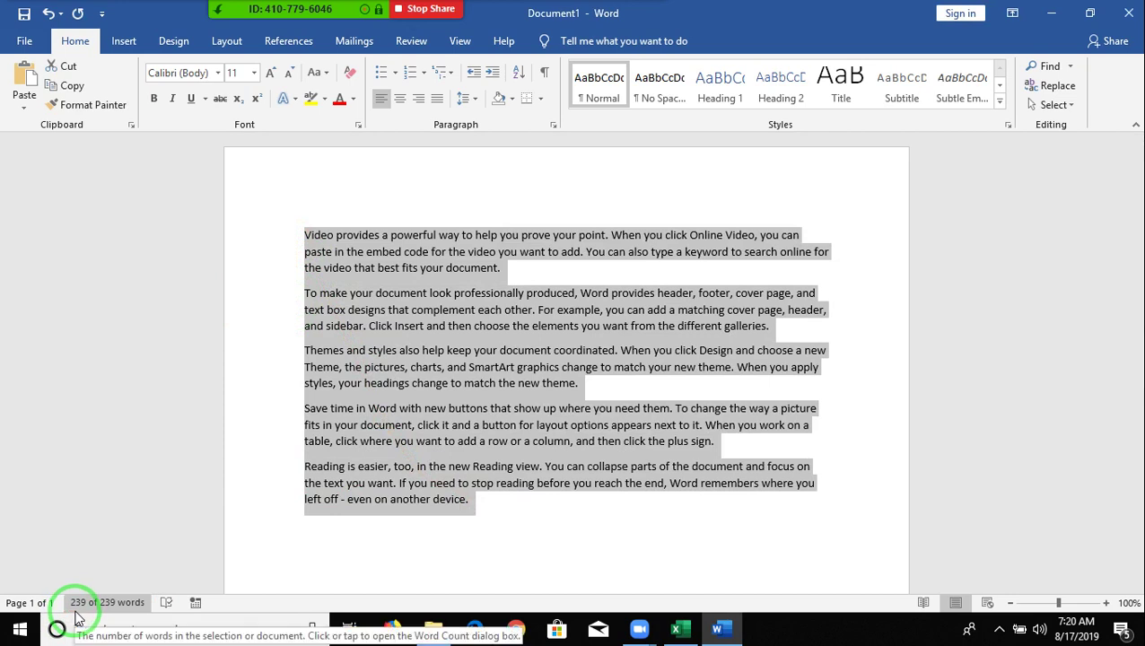
pyautogui.click(313, 525)
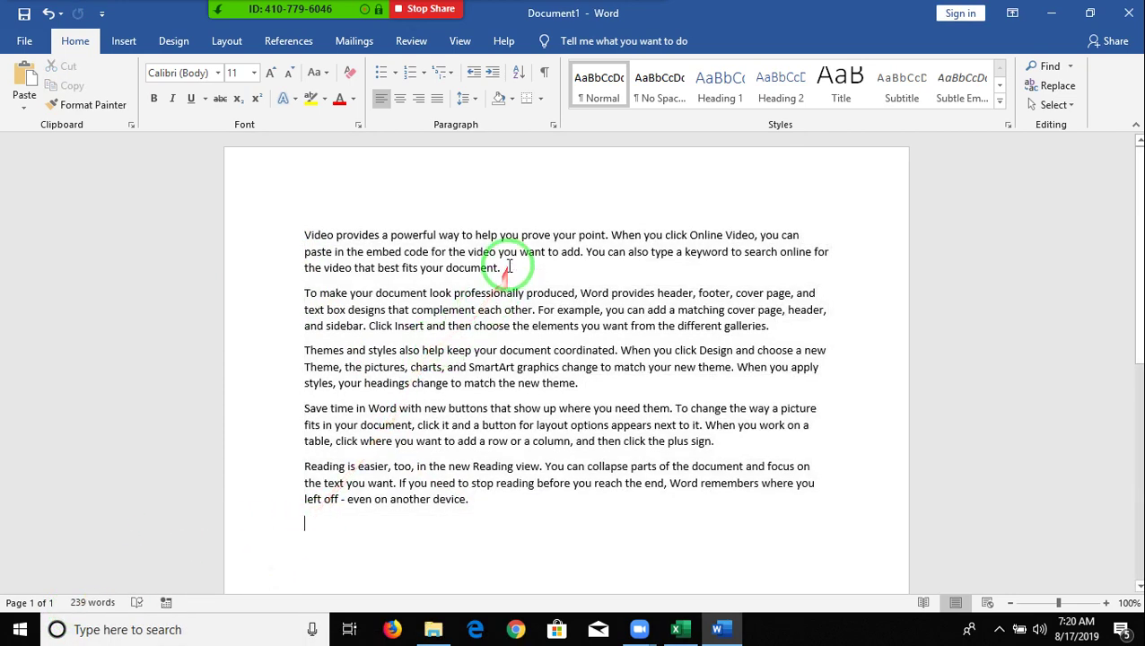
pyautogui.moveTo(504, 268); pyautogui.dragTo(304, 233)
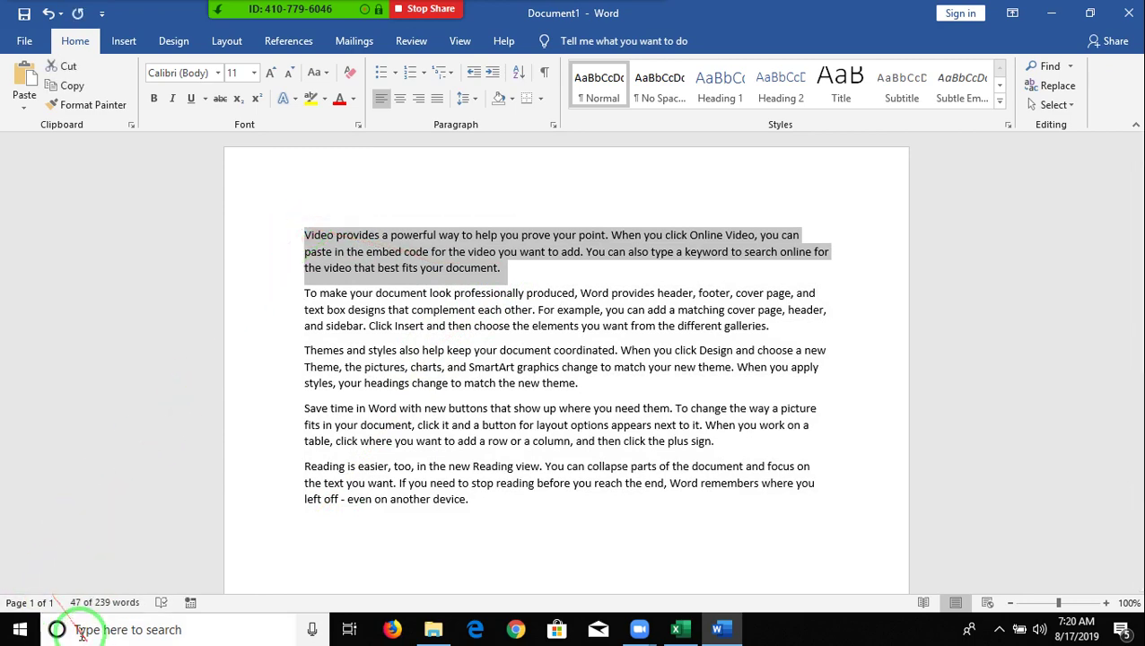
pyautogui.click(272, 501)
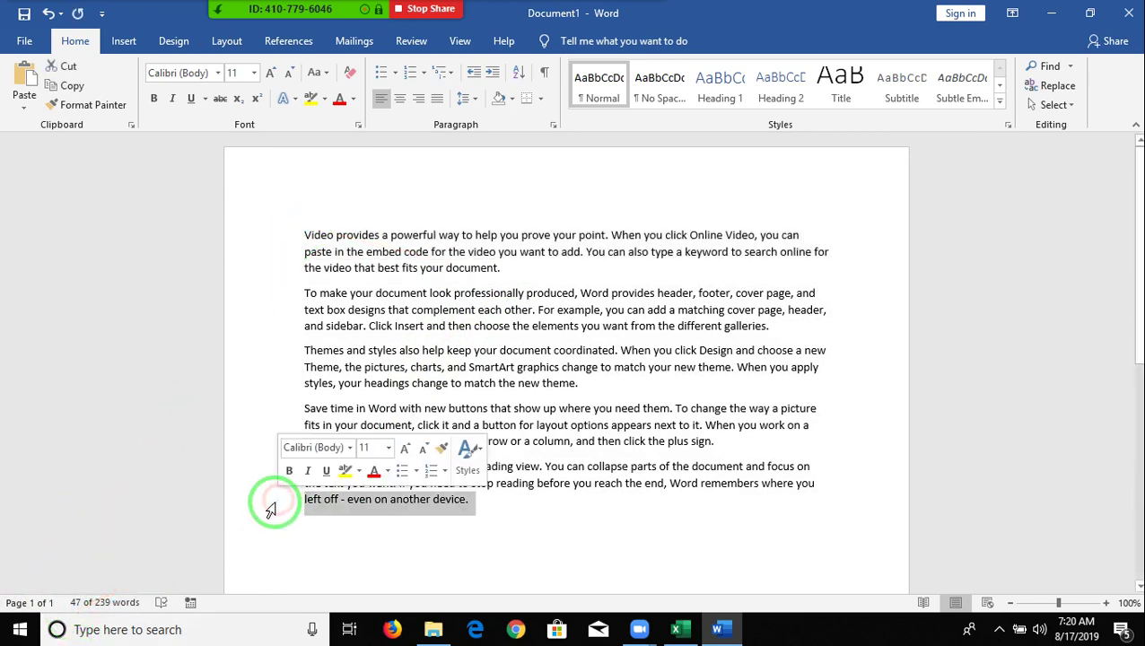
pyautogui.hotkey('alt', 'Tab')
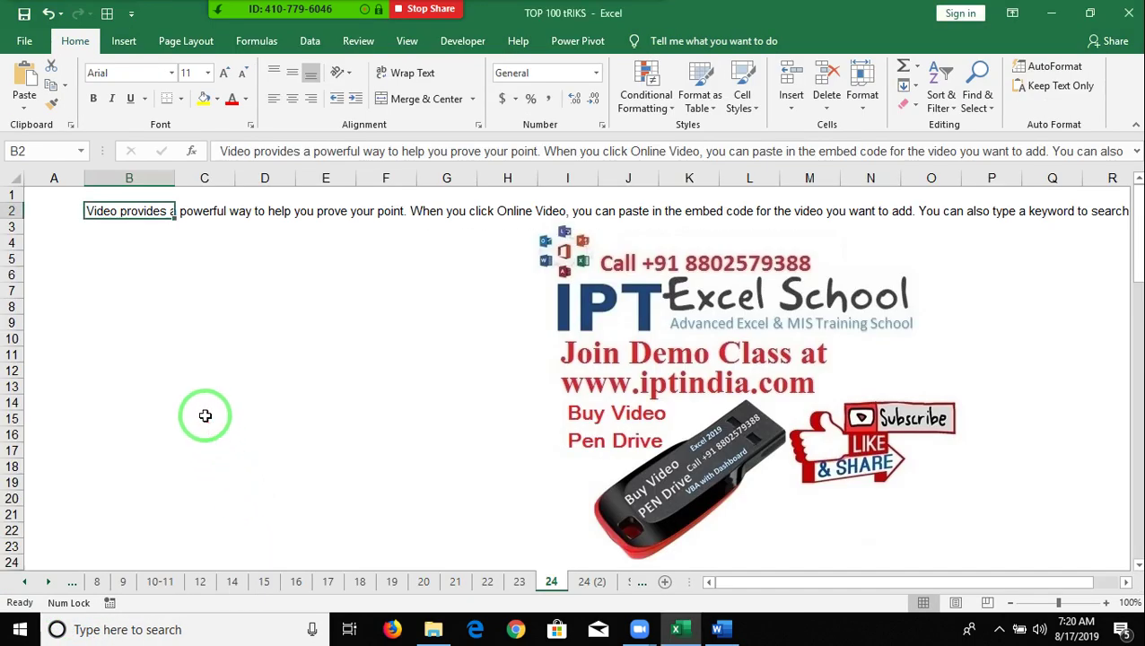
pyautogui.press('Return')
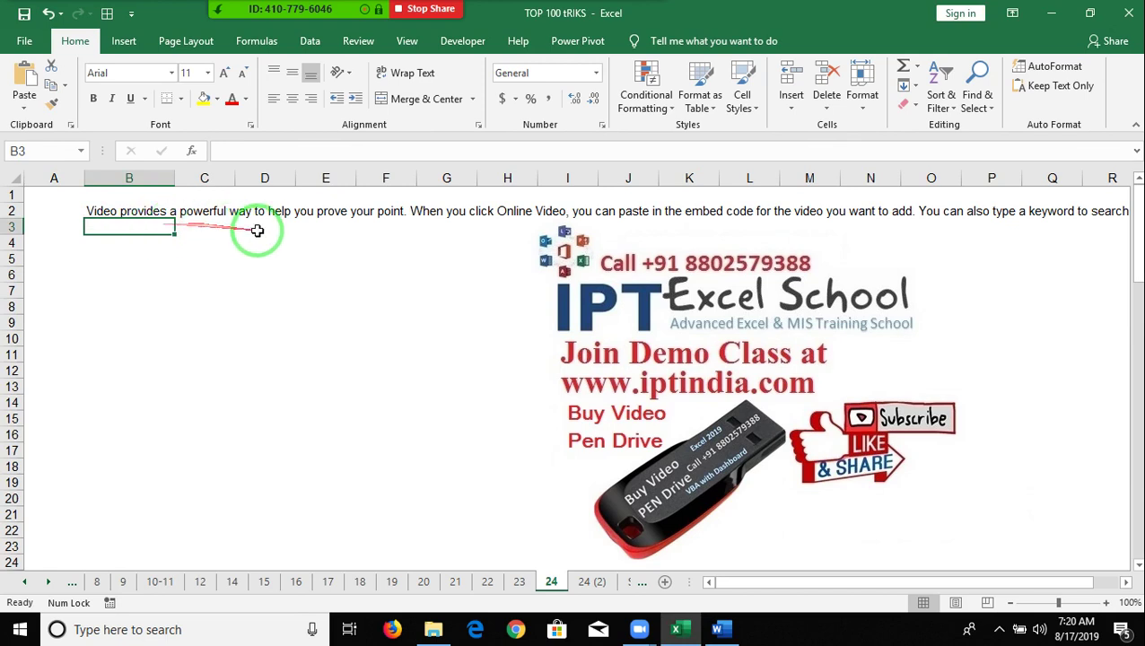
# - Enter =LEN(B2) in B3 to show the paragraph length, 240
pyautogui.write('=l')
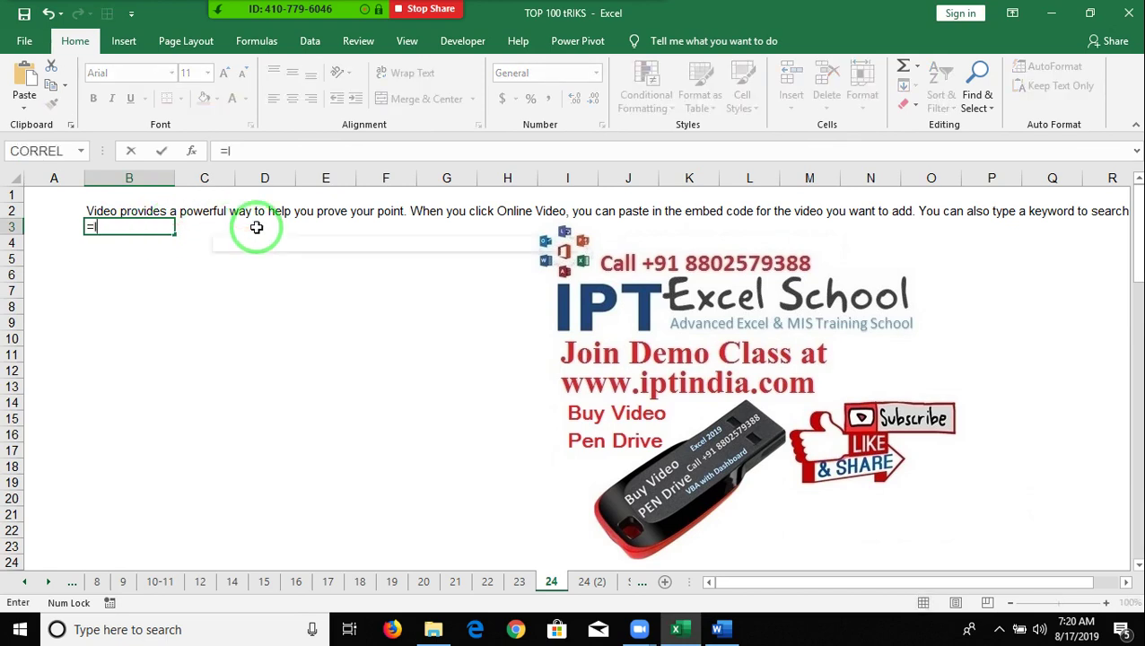
pyautogui.write('en')
pyautogui.press('Tab')
pyautogui.press('Up')
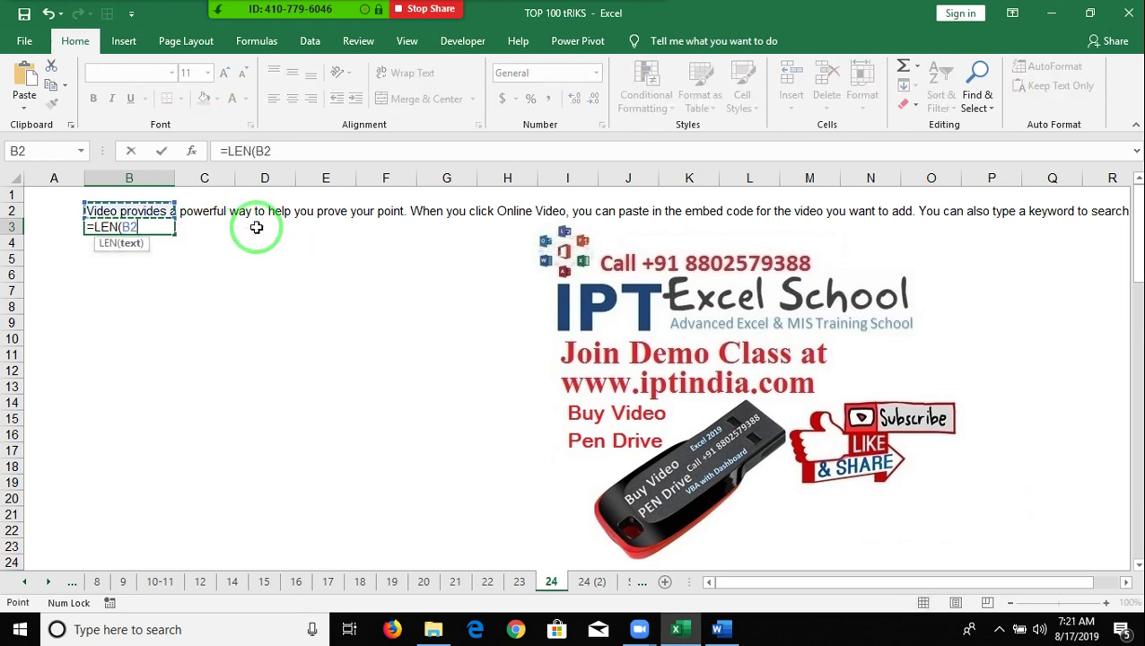
pyautogui.write(')')
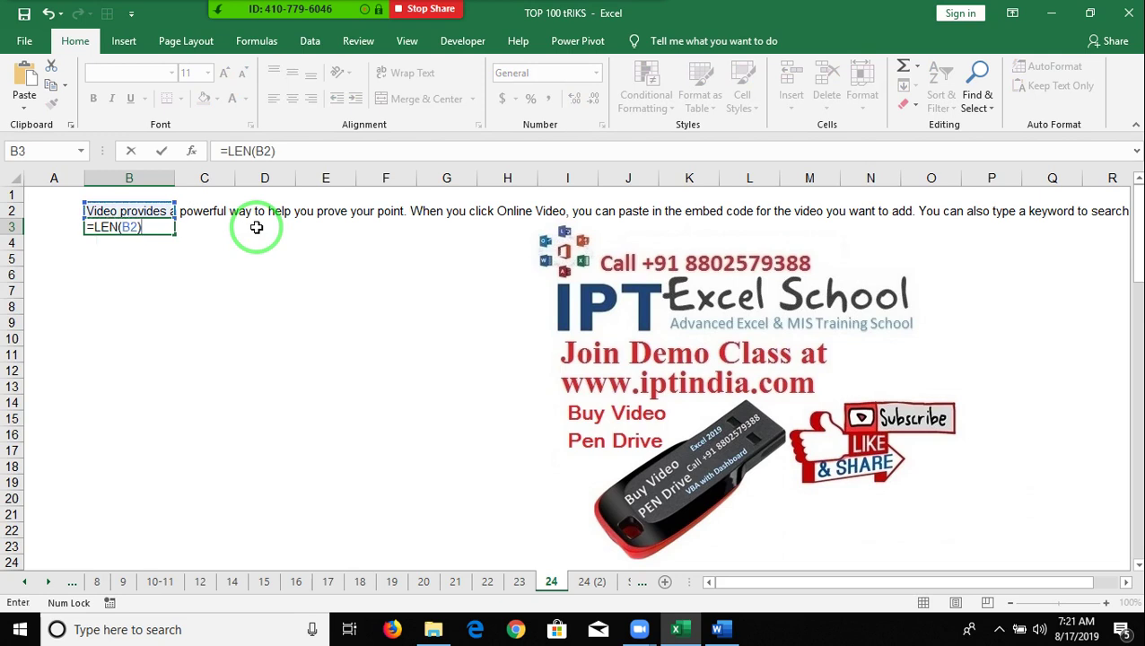
pyautogui.press('Return')
# - Enter =SUBSTITUTE(B2," ","") in B4 to show the paragraph without spaces
pyautogui.write('=sub')
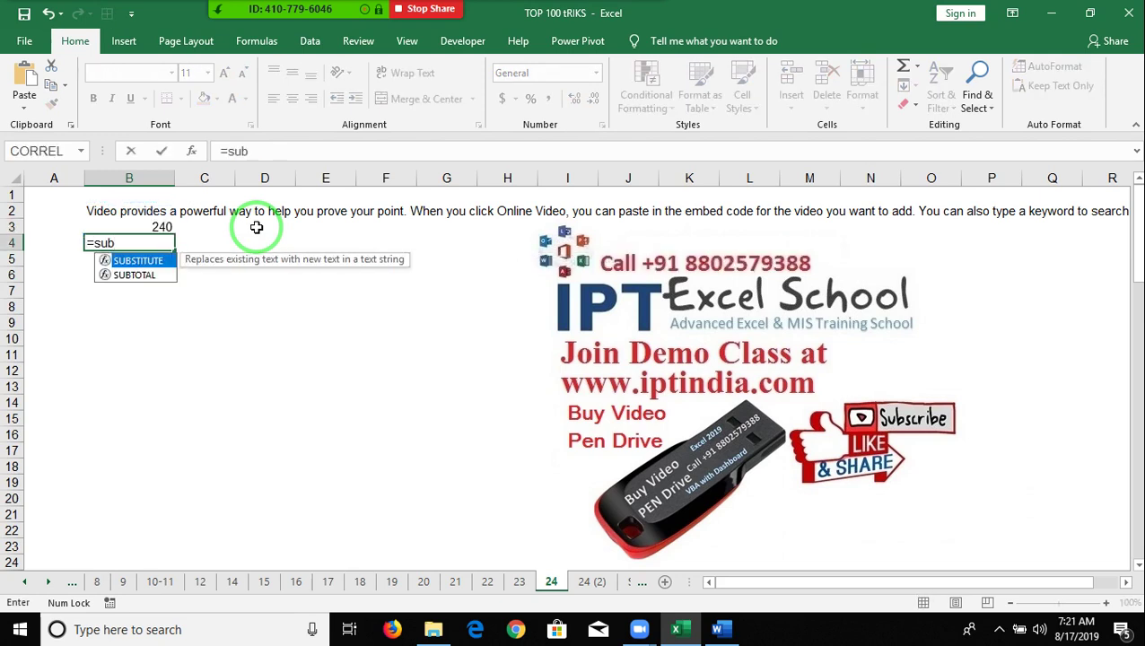
pyautogui.press('Tab')
pyautogui.press('Up')
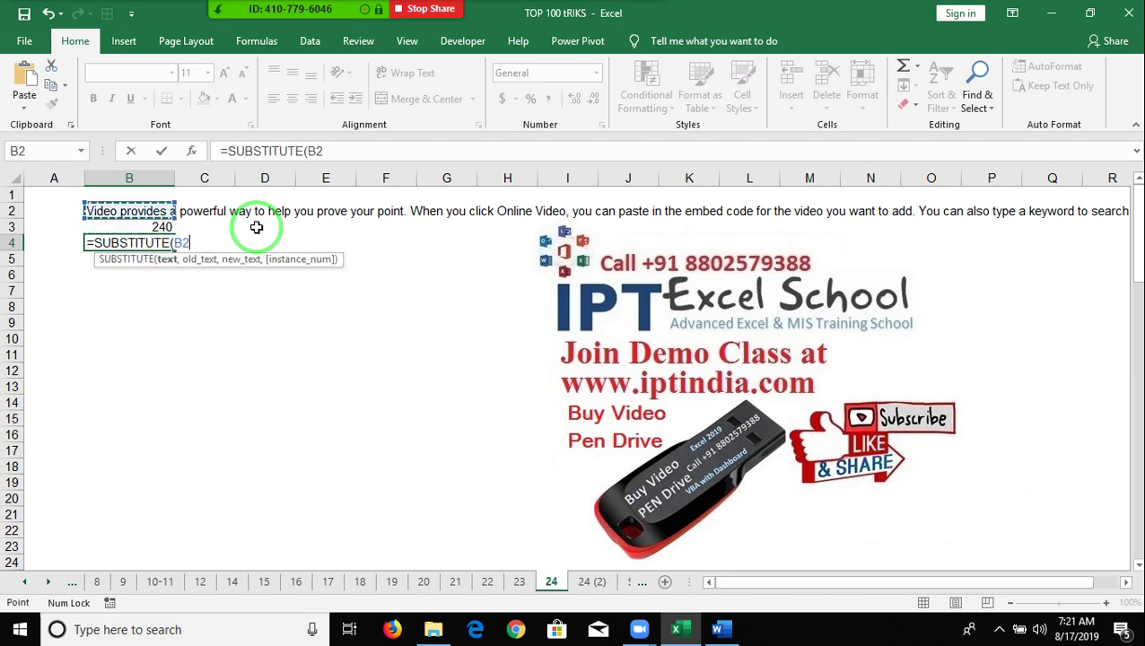
pyautogui.write(',')
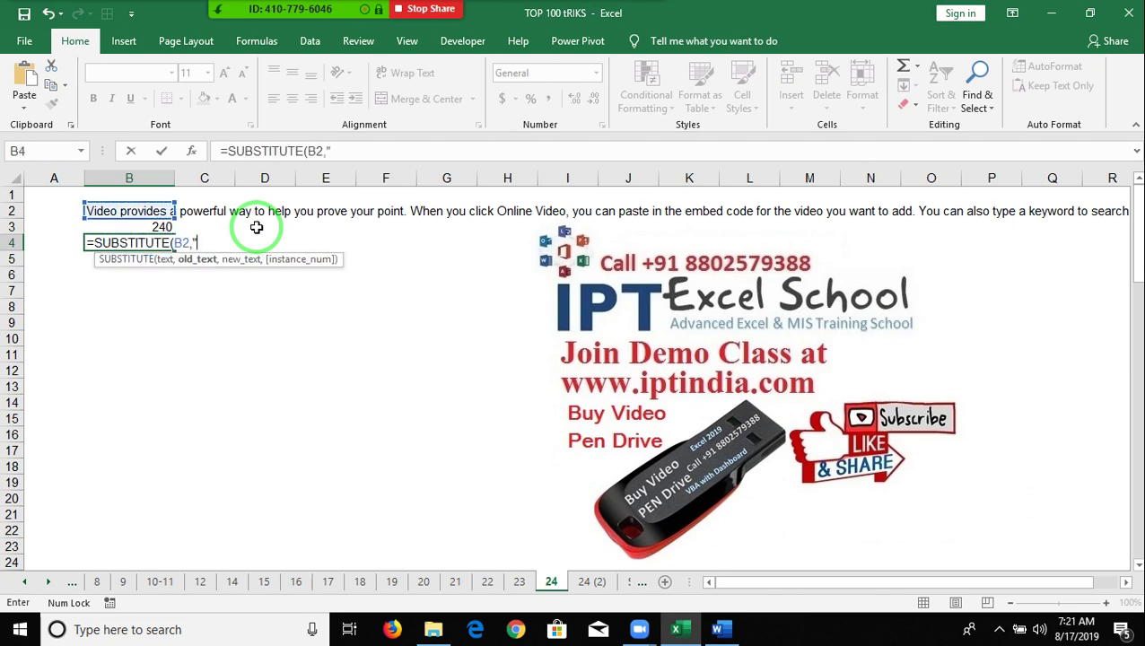
pyautogui.write(',')
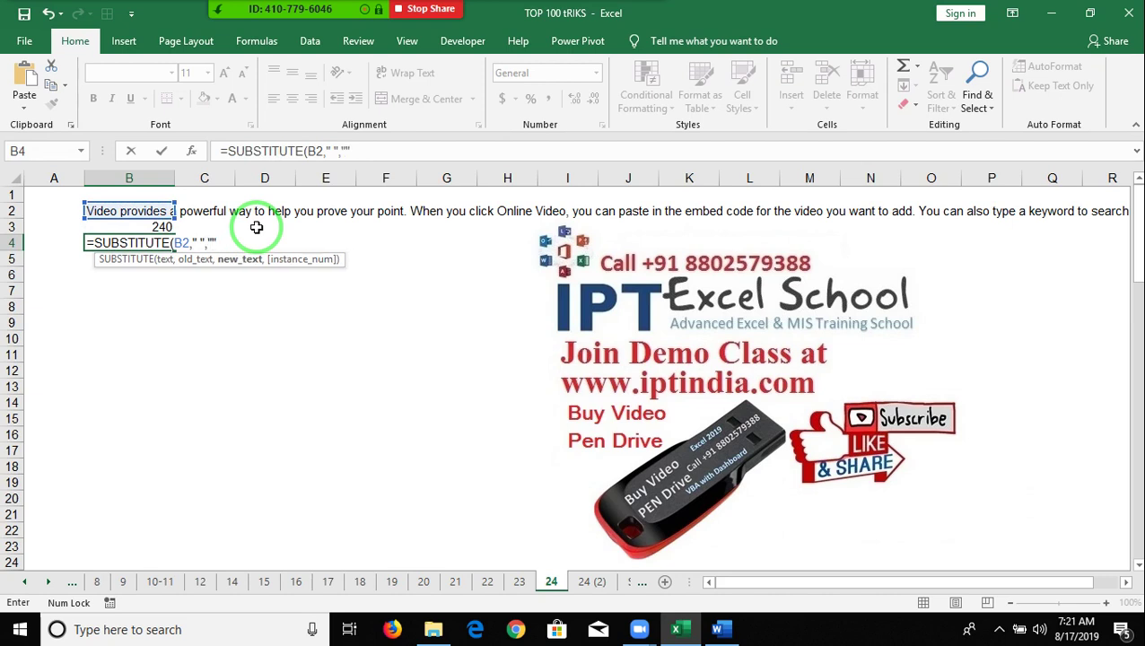
pyautogui.write(')')
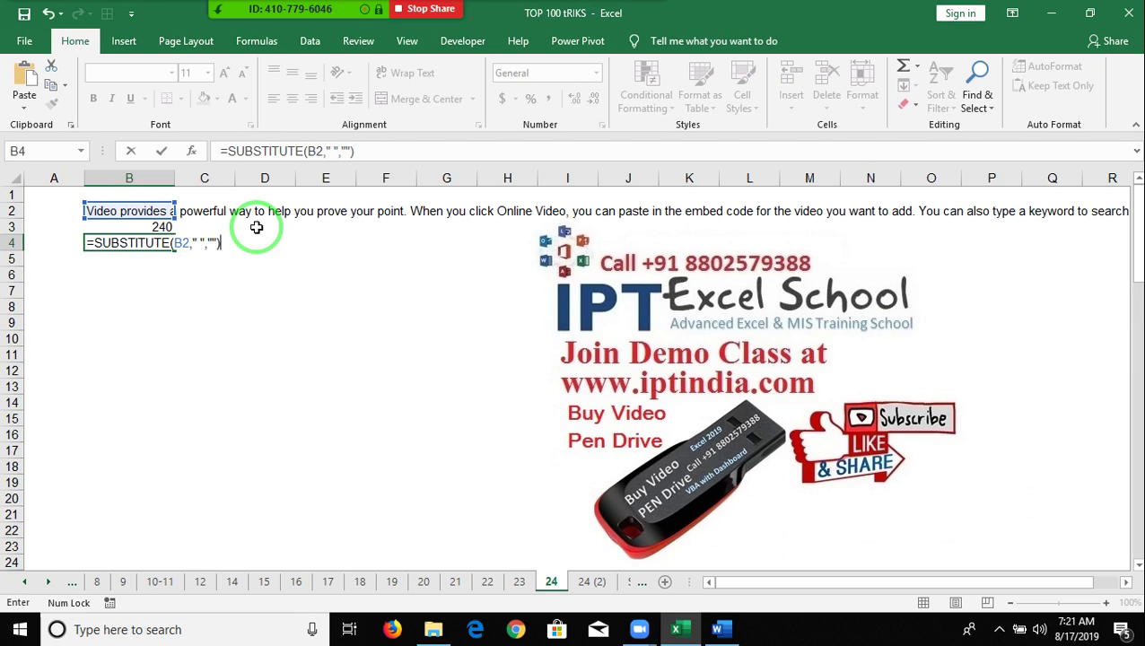
pyautogui.click(188, 250)
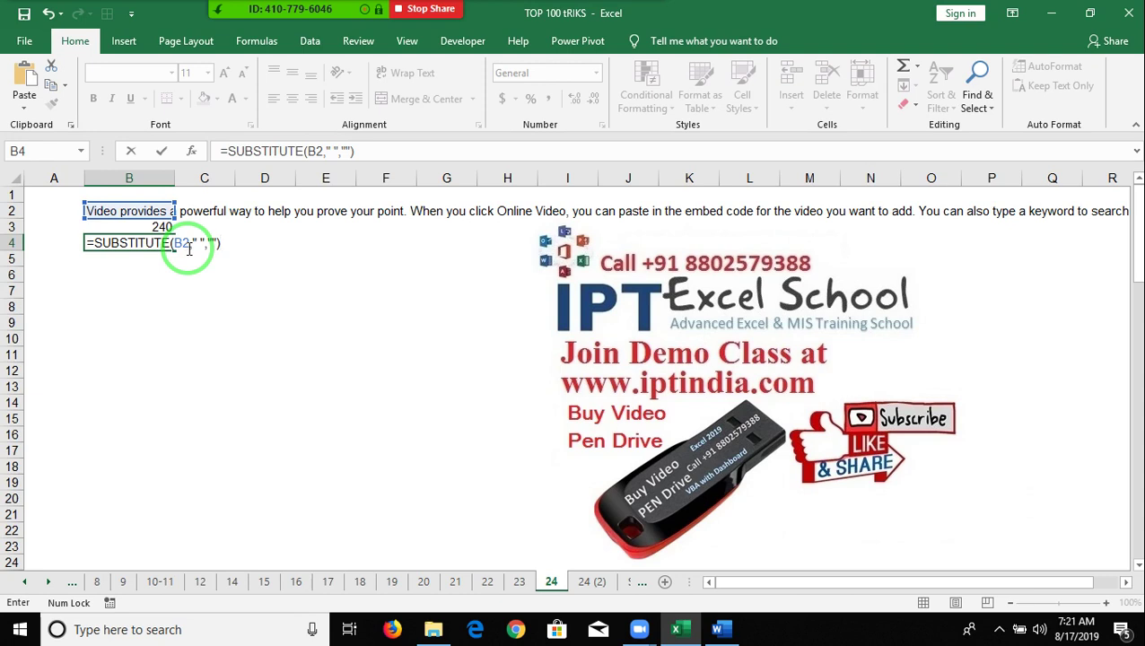
pyautogui.press('Return')
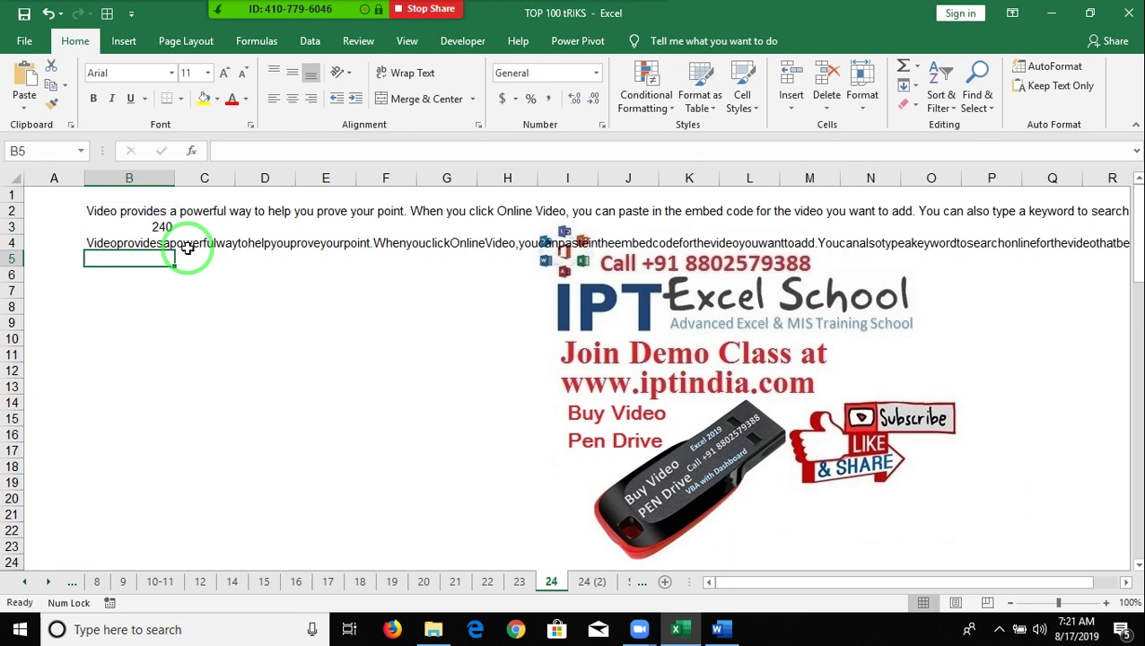
pyautogui.write('=le')
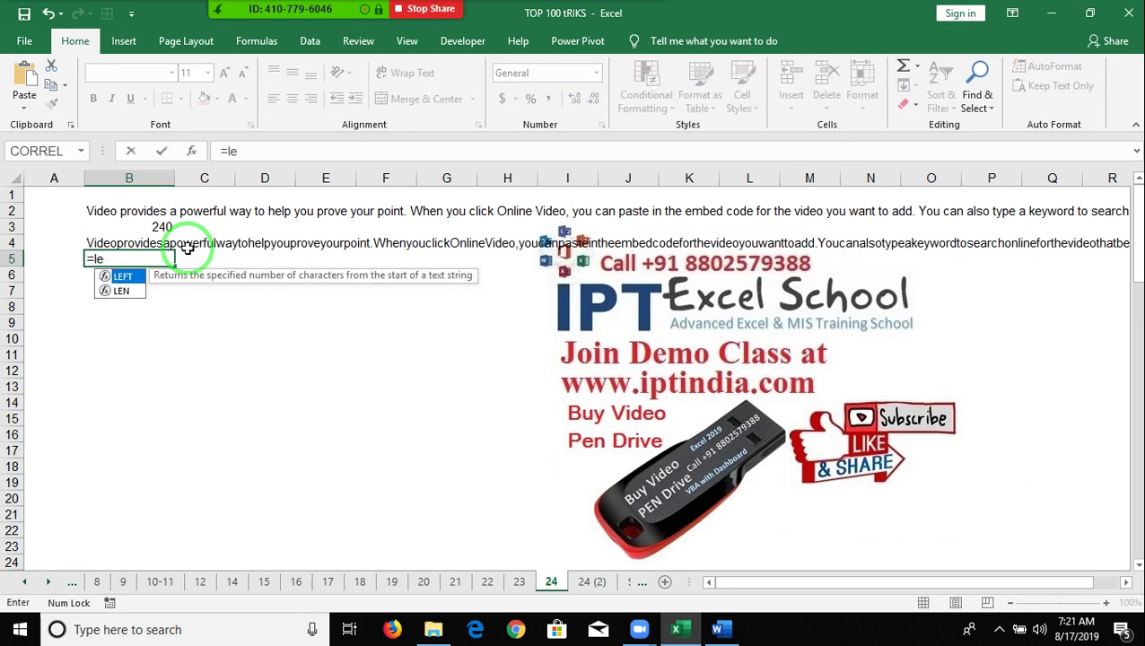
# - Enter =LEN(B4) in B5 to get the spaceless length, 194
pyautogui.press('Tab')
pyautogui.press('Up')
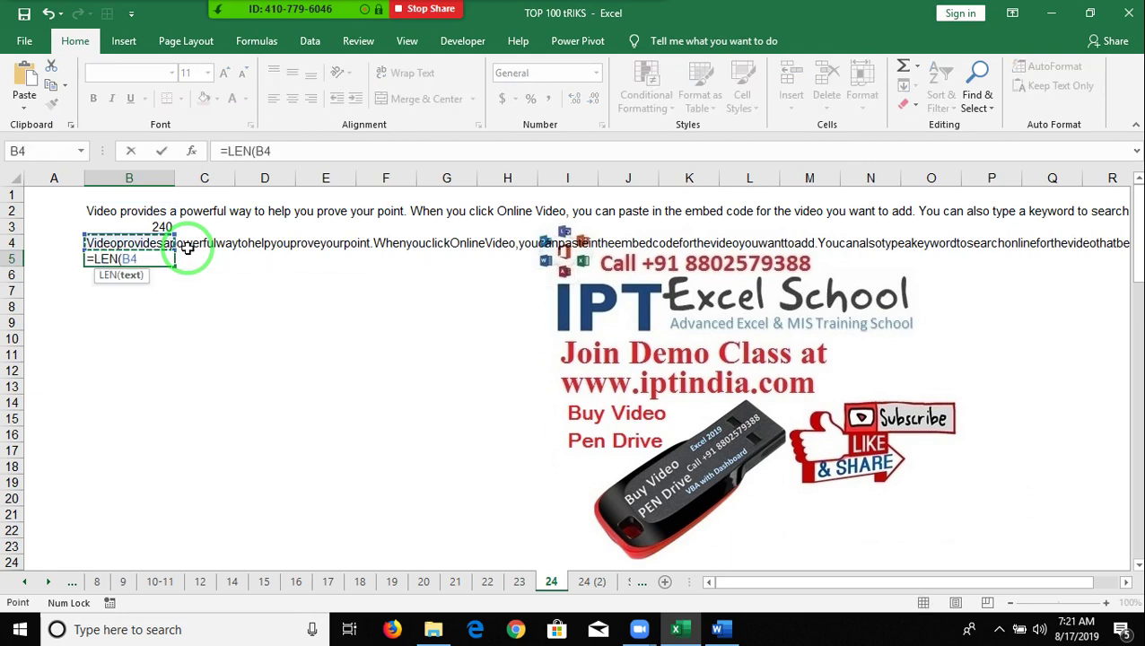
pyautogui.hotkey('ctrl', 'Return')
pyautogui.press('Down')
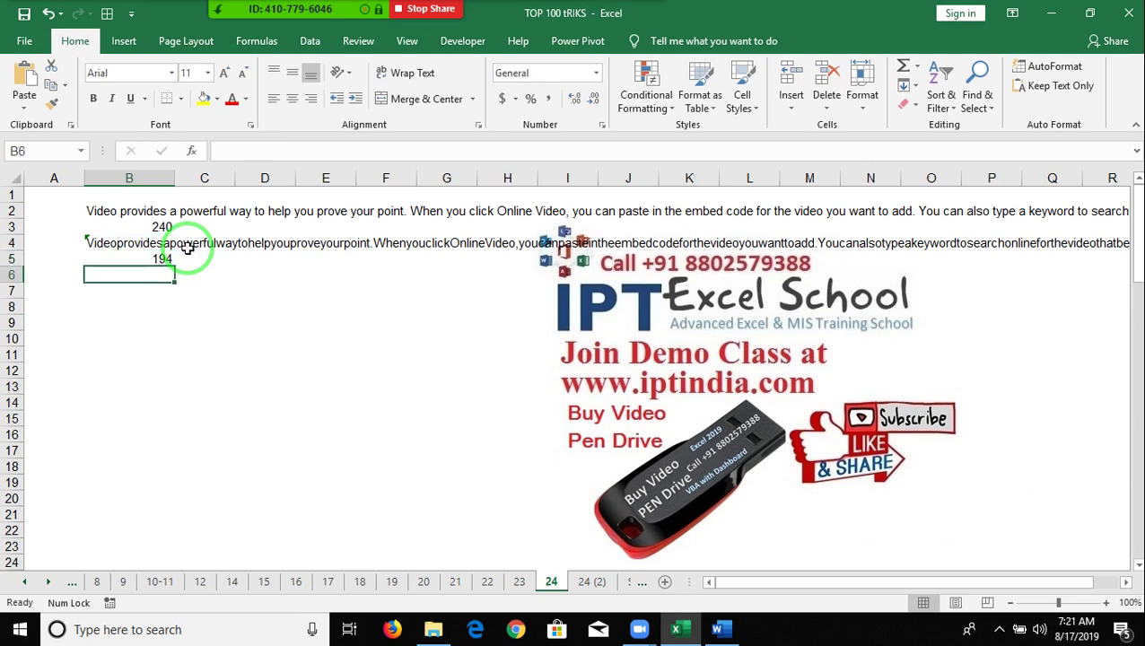
# - Enter =B3-B5 in B6 to count the 46 spaces, then return to Word
pyautogui.write('=')
pyautogui.press('Up')
pyautogui.press('Up')
pyautogui.press('Up')
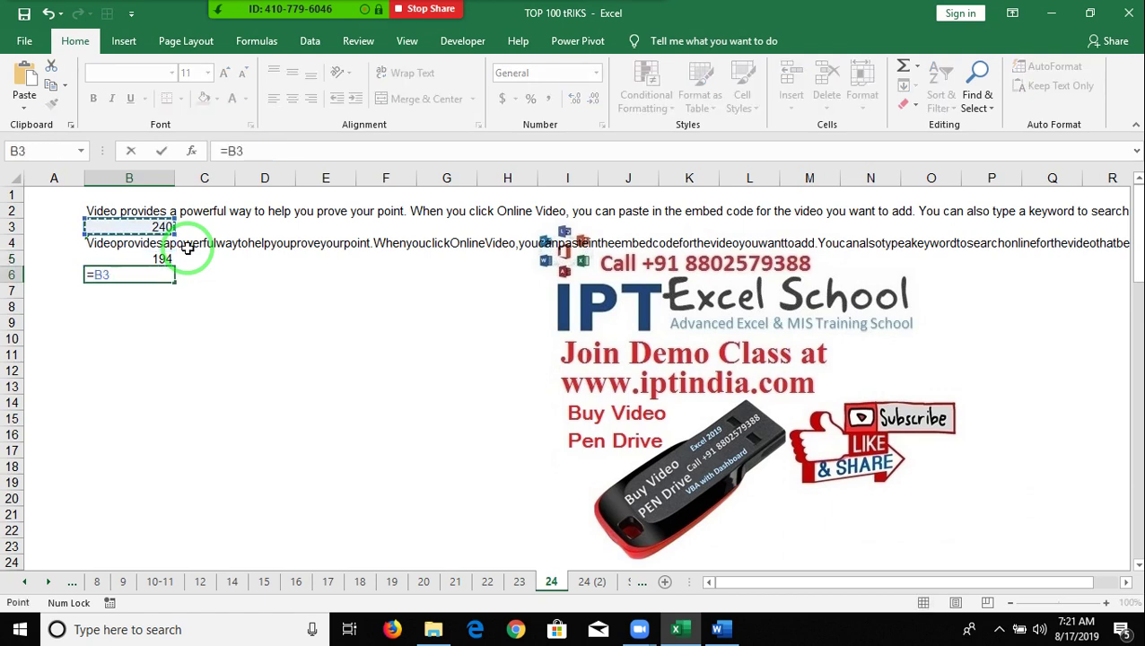
pyautogui.write('-')
pyautogui.press('Up')
pyautogui.hotkey('ctrl', 'Return')
pyautogui.press('Down')
pyautogui.press('Up')
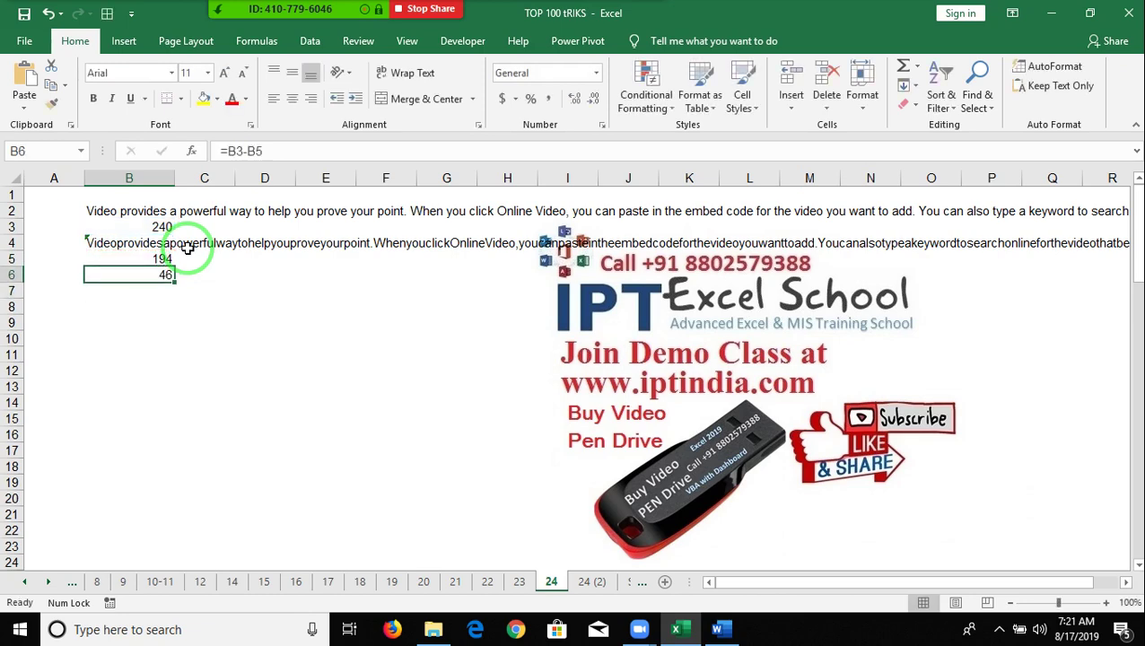
pyautogui.hotkey('alt', 'Tab')
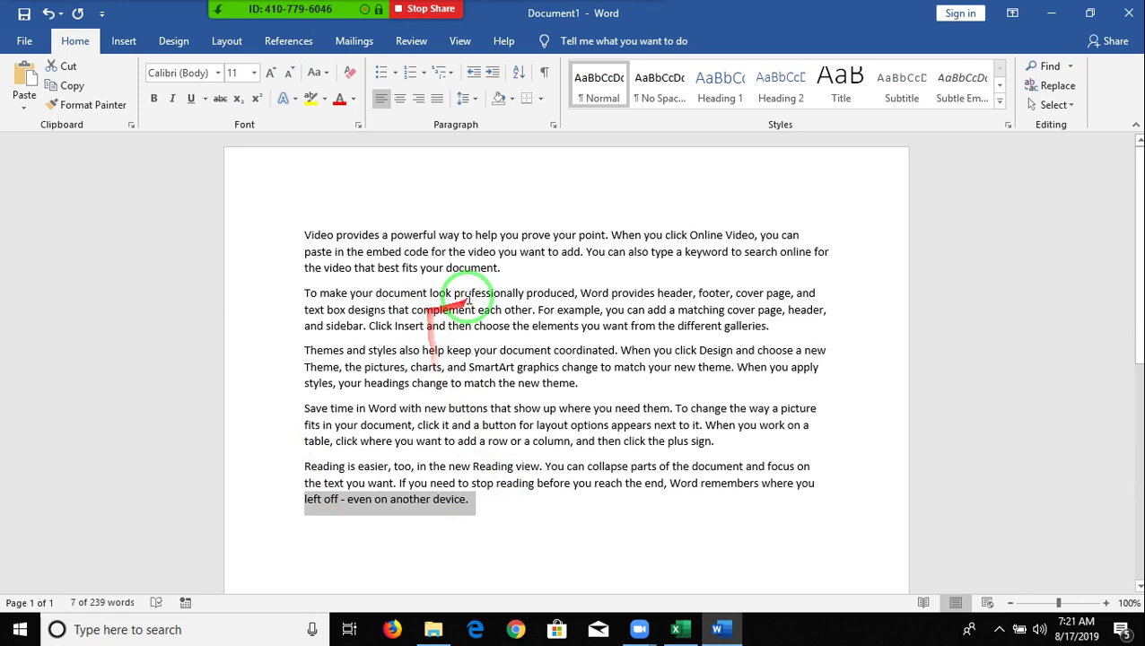
# - Compare against Word's first paragraph, then re-edit B2 so counts become 241 and 47
pyautogui.moveTo(508, 263); pyautogui.dragTo(296, 222)
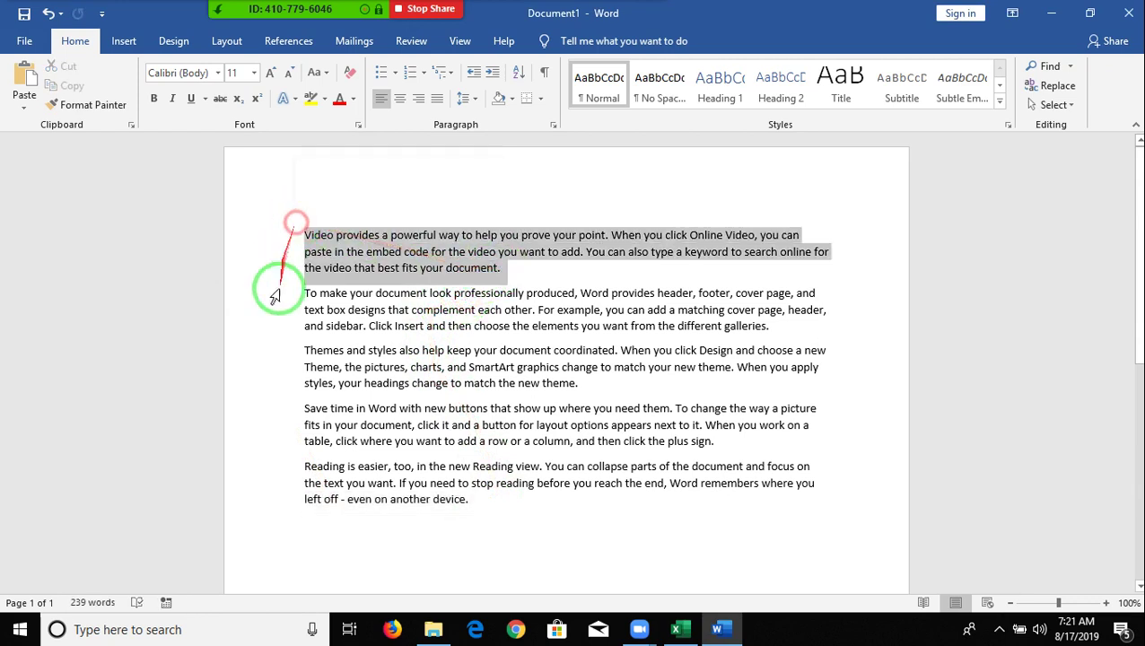
pyautogui.click(503, 269)
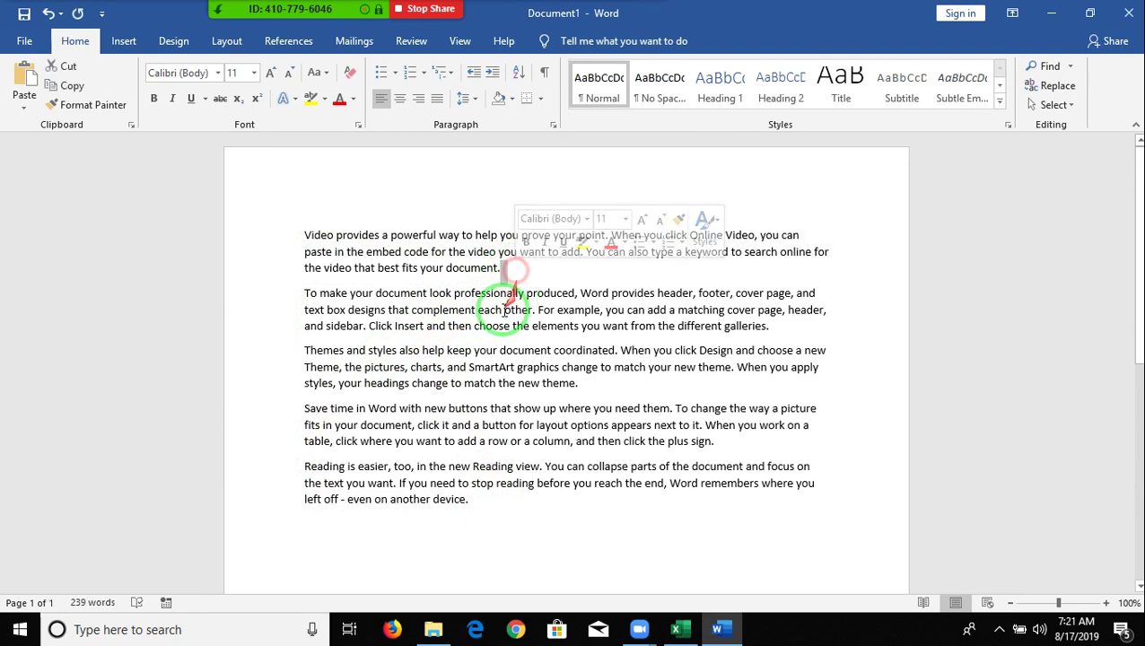
pyautogui.hotkey('alt', 'Tab')
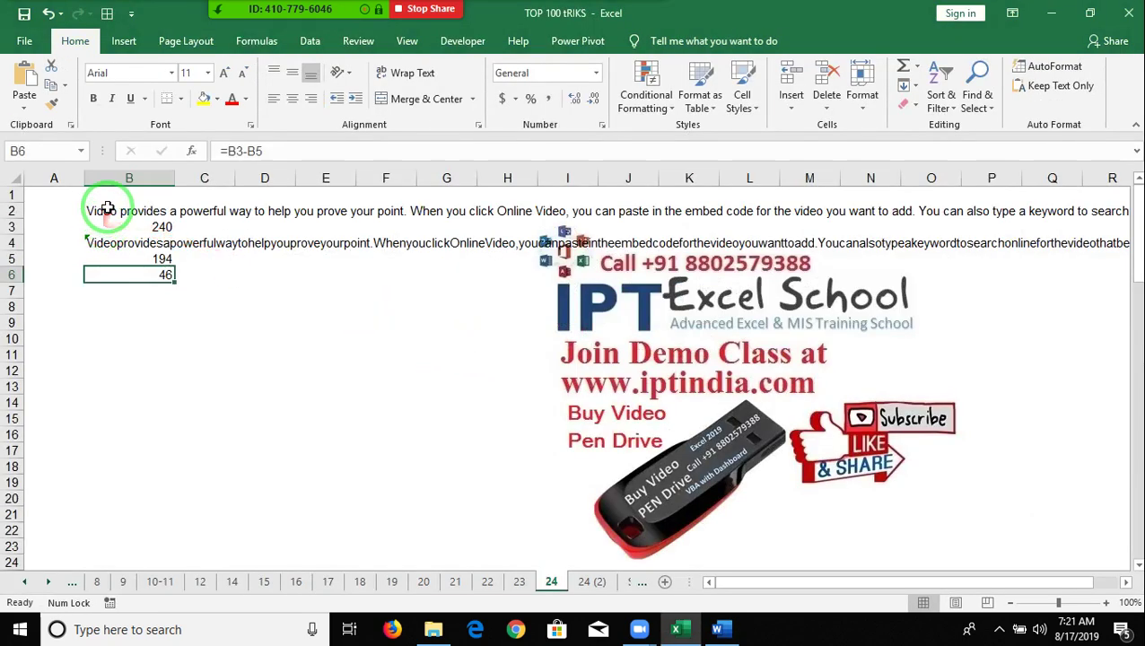
pyautogui.doubleClick(103, 211)
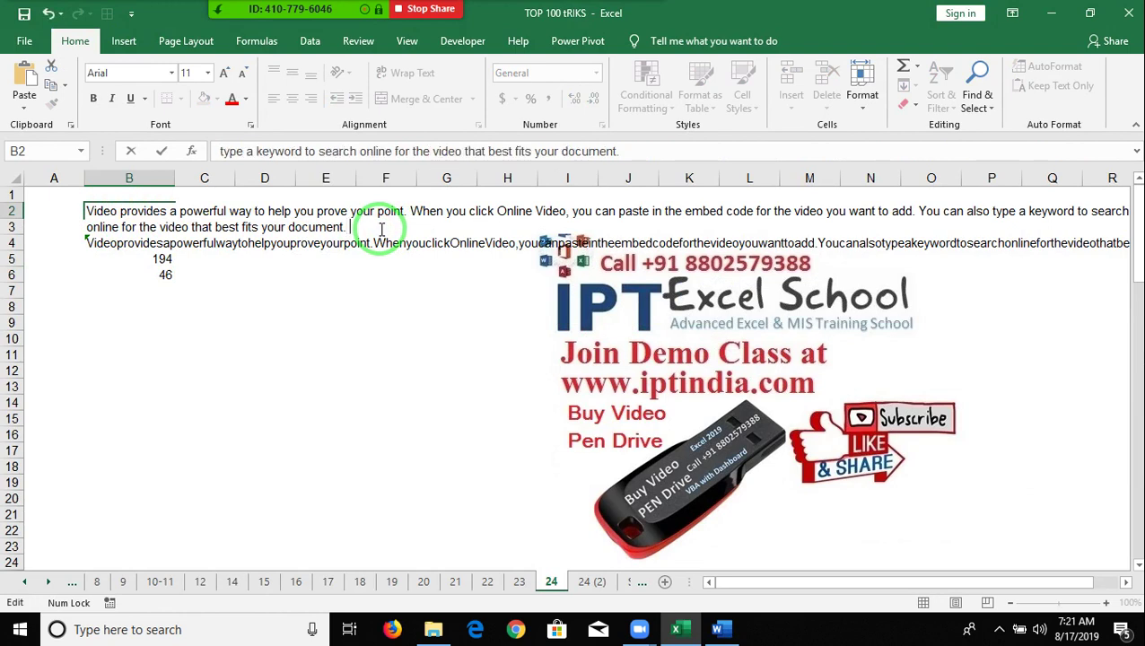
pyautogui.press('Return')
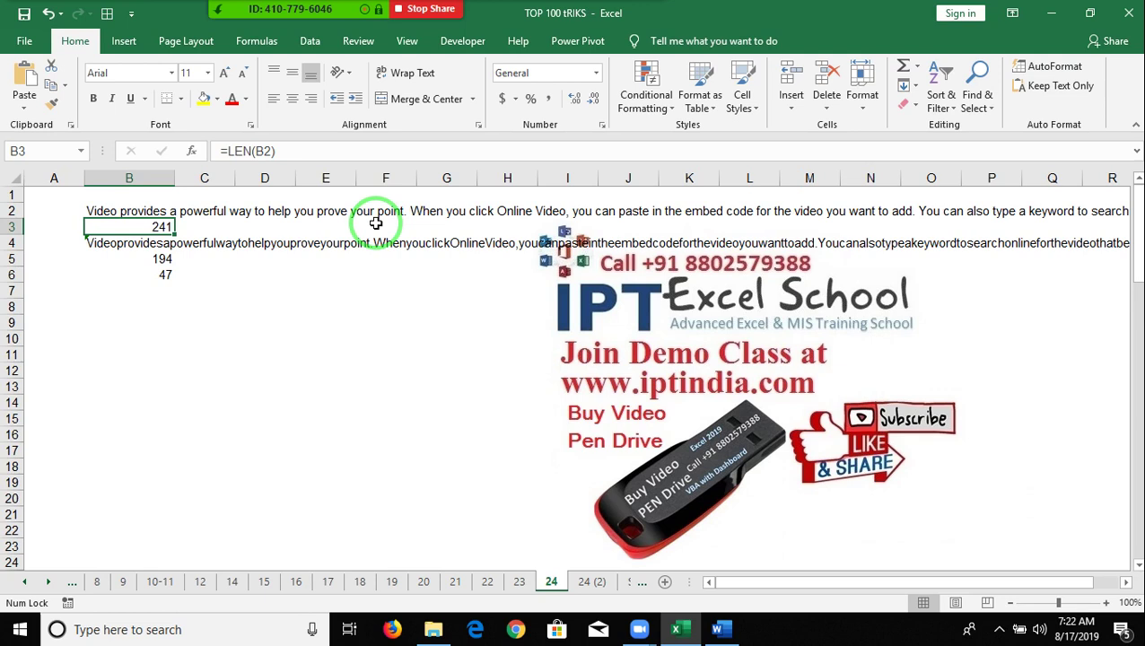
pyautogui.click(187, 415)
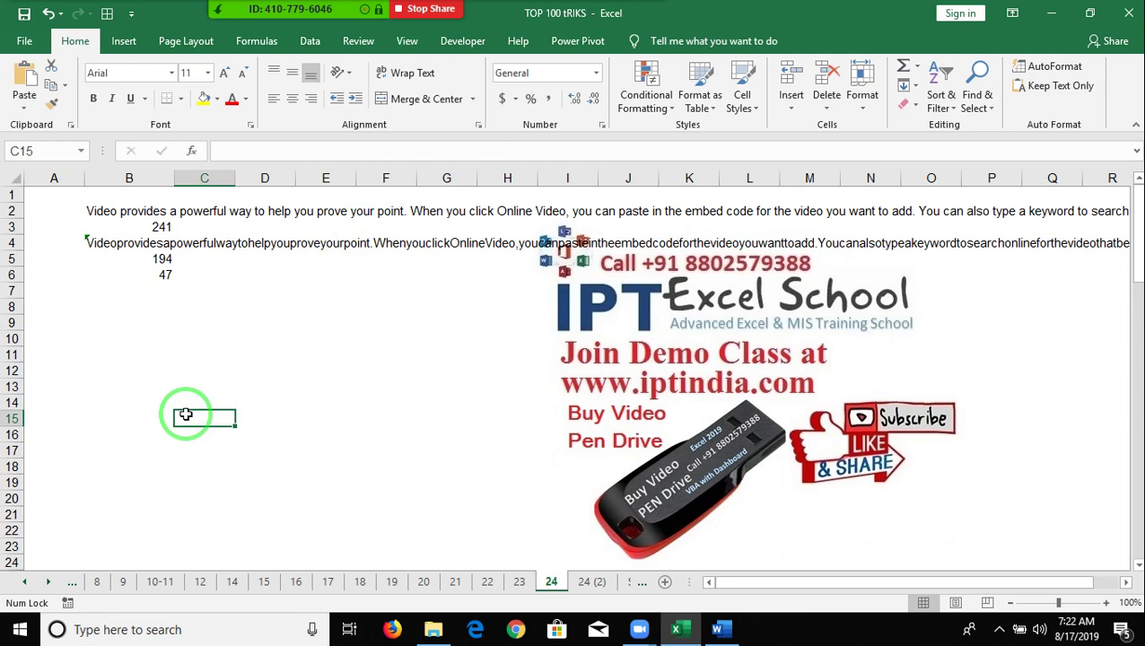
# - Rename the sheet '24 (2)' to '25'
pyautogui.click(591, 582)
pyautogui.doubleClick(592, 582)
pyautogui.write('25')
pyautogui.press('Return')
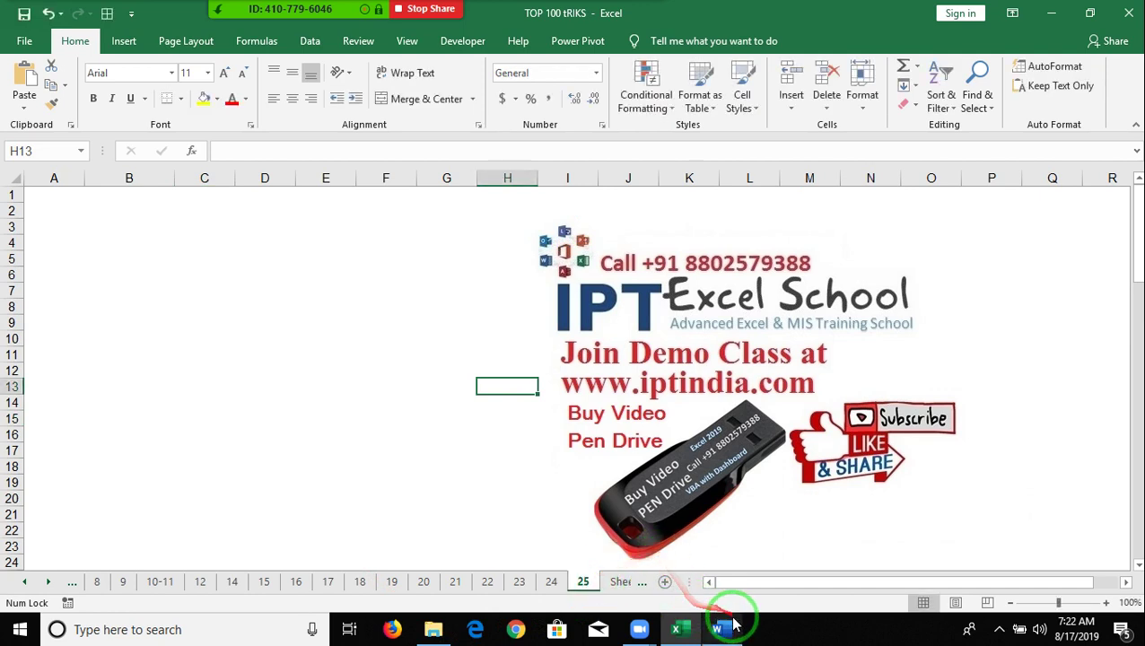